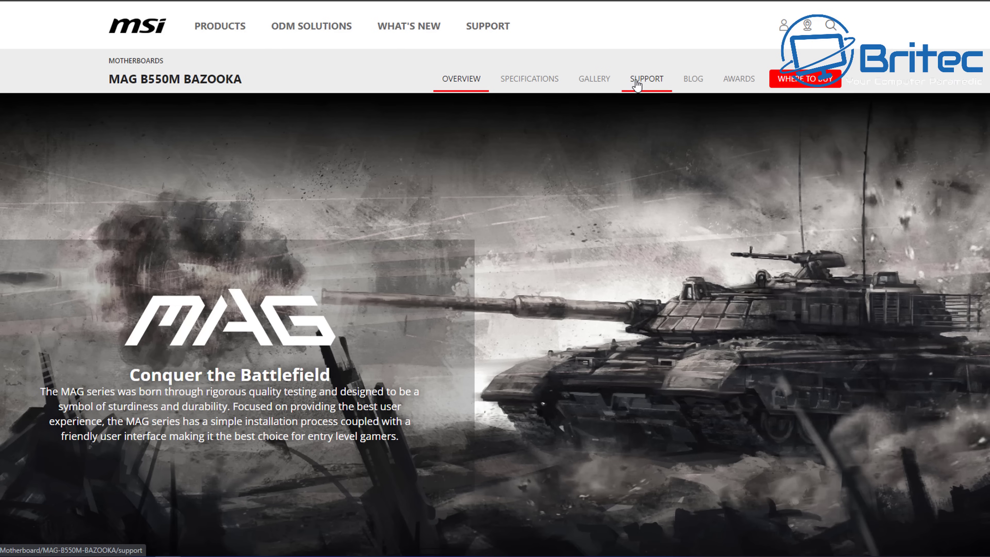
# Open the MAG B550M BAZOOKA's support compatibility section and show the Memory list
pyautogui.click(647, 80)
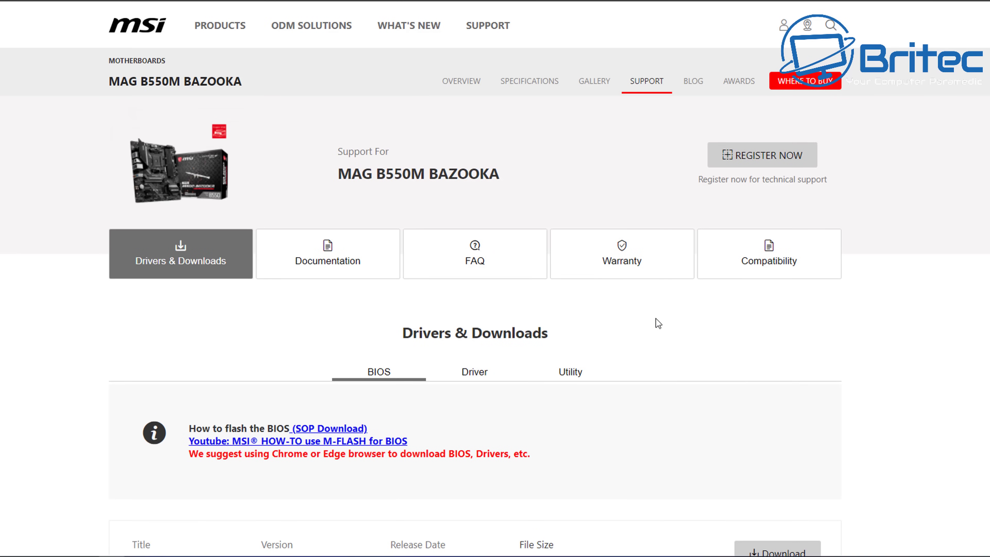
pyautogui.click(779, 275)
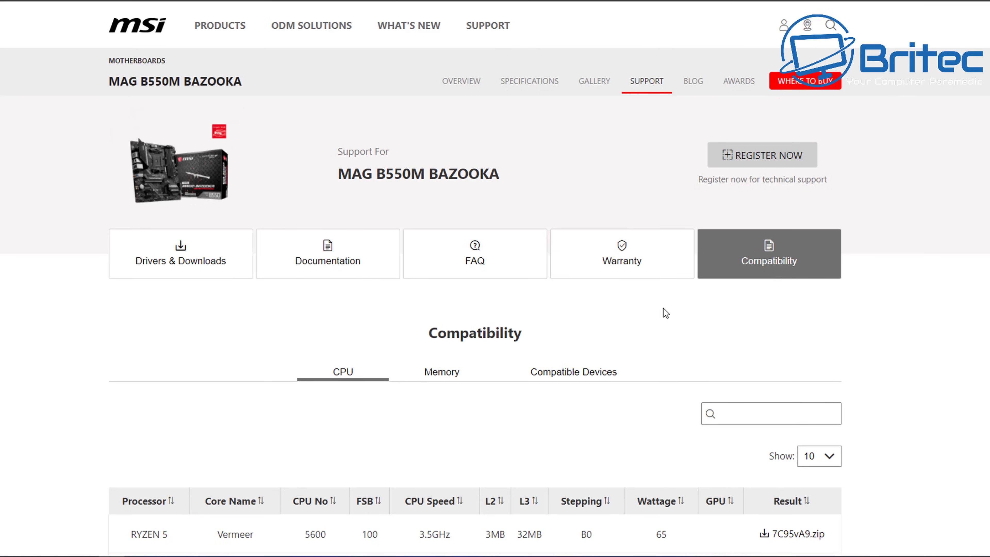
pyautogui.click(421, 380)
pyautogui.scroll(-5, 717, 369)
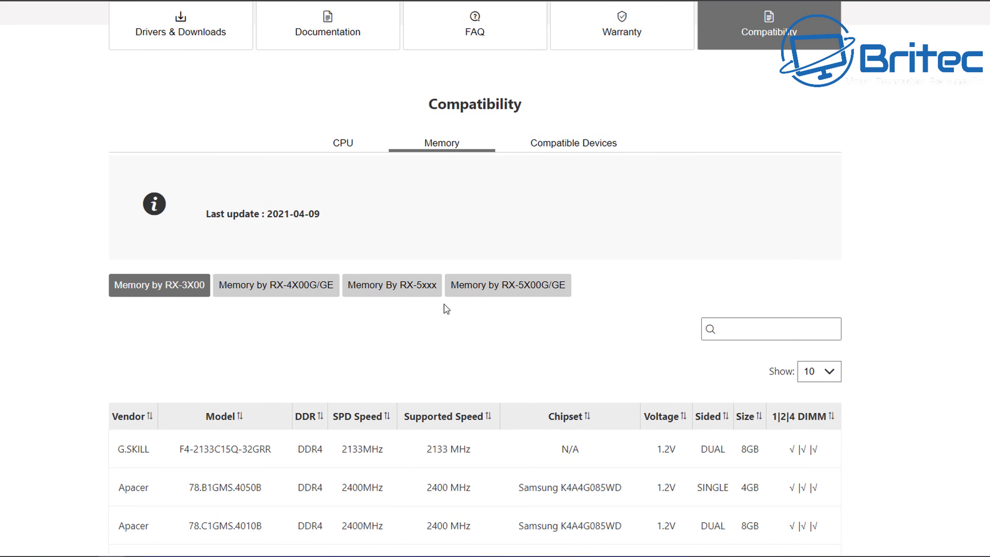
pyautogui.scroll(-6, 446, 308)
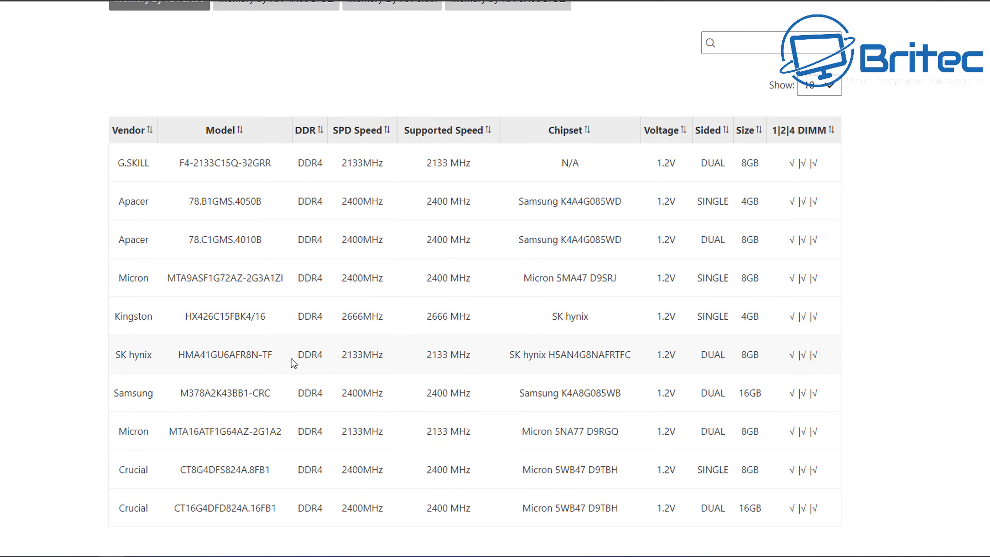
pyautogui.scroll(-4, 293, 363)
pyautogui.scroll(1, 289, 362)
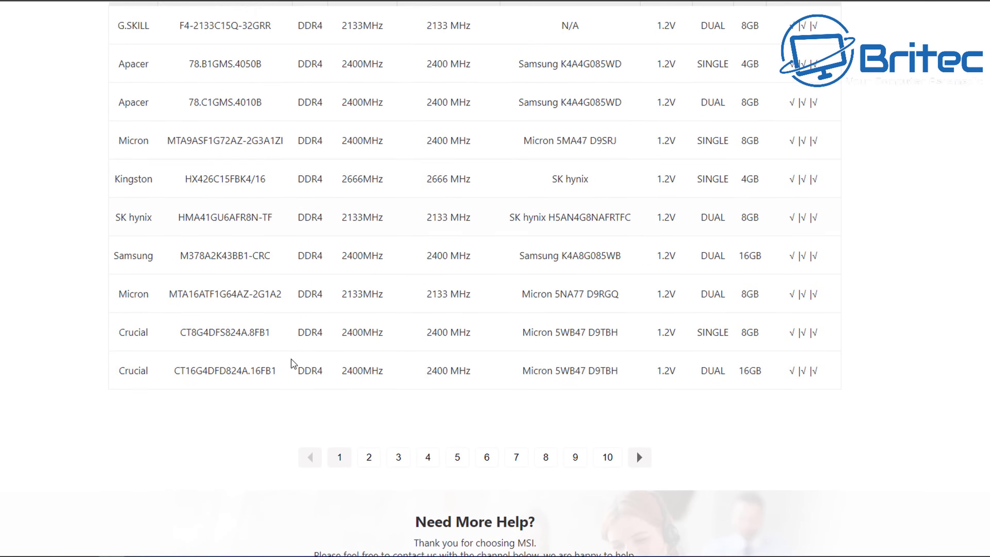
# Browse pages 2 and 3 of supported memory modules, then focus the table's search box
pyautogui.click(368, 487)
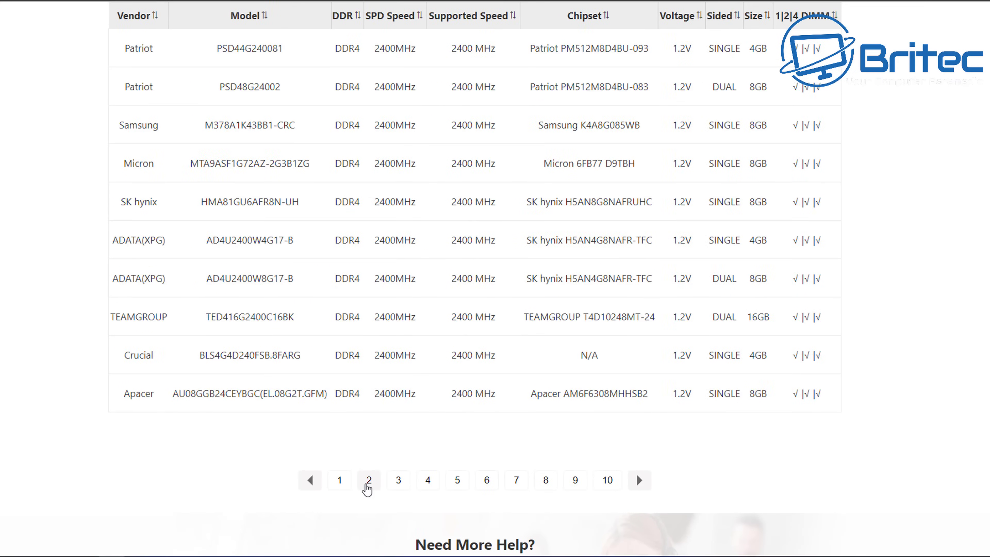
pyautogui.scroll(2, 434, 434)
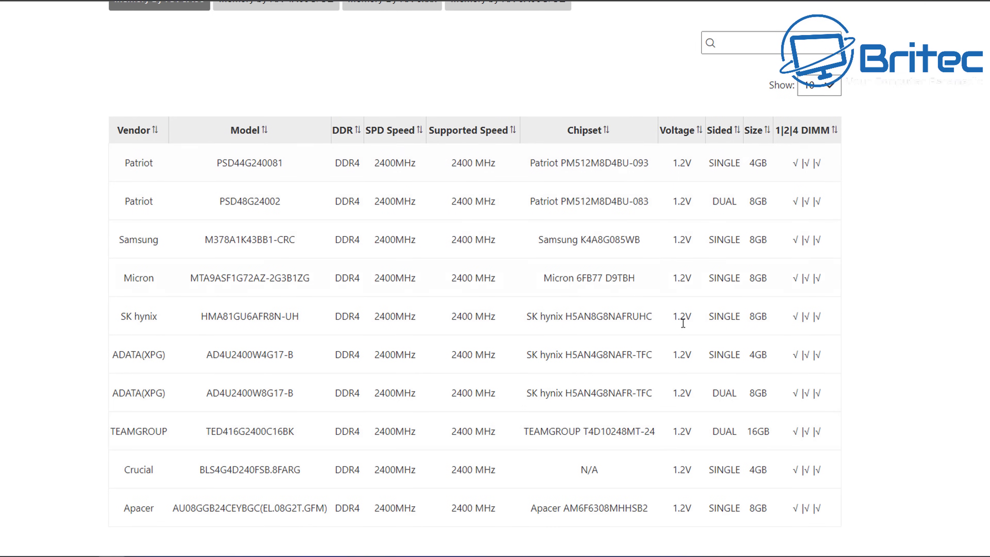
pyautogui.scroll(-5, 683, 322)
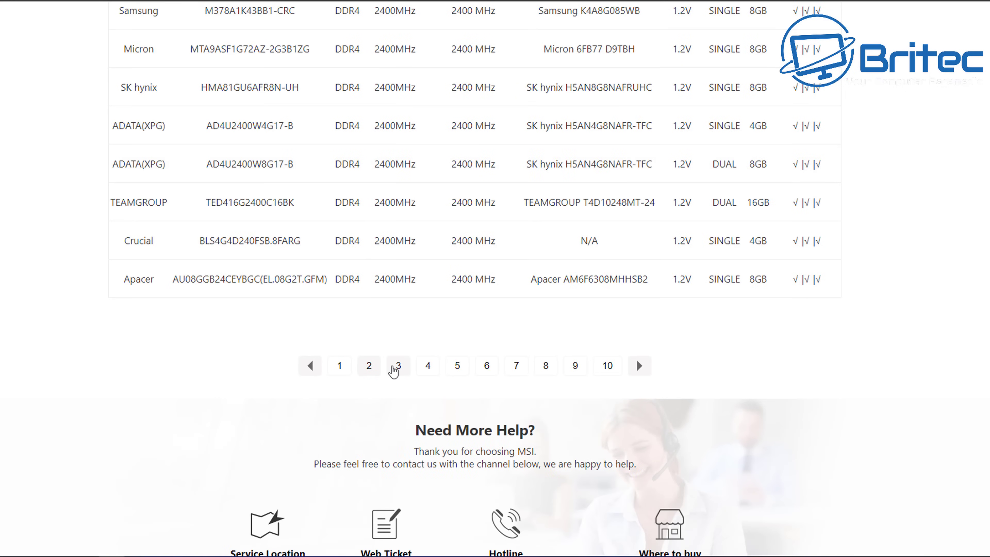
pyautogui.click(395, 369)
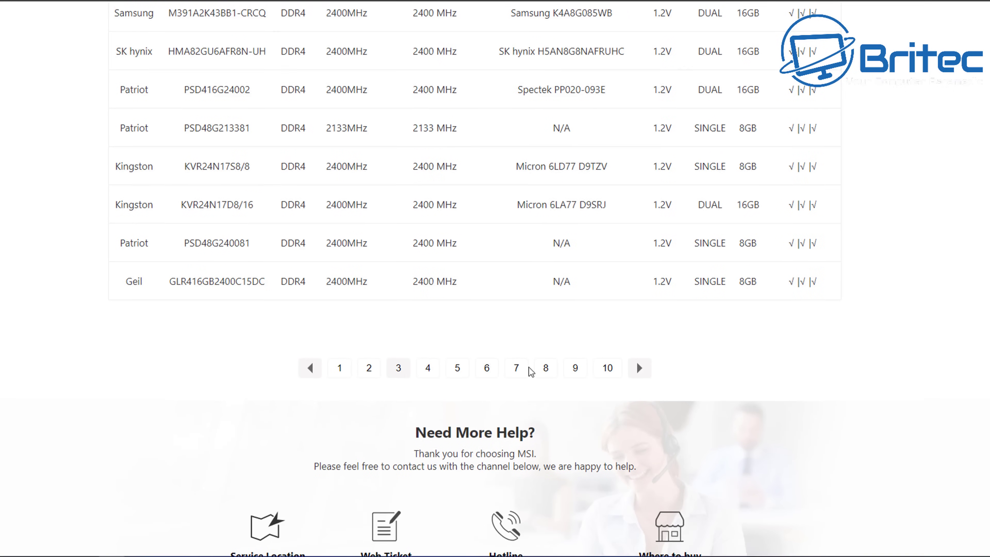
pyautogui.scroll(6, 530, 369)
pyautogui.click(727, 101)
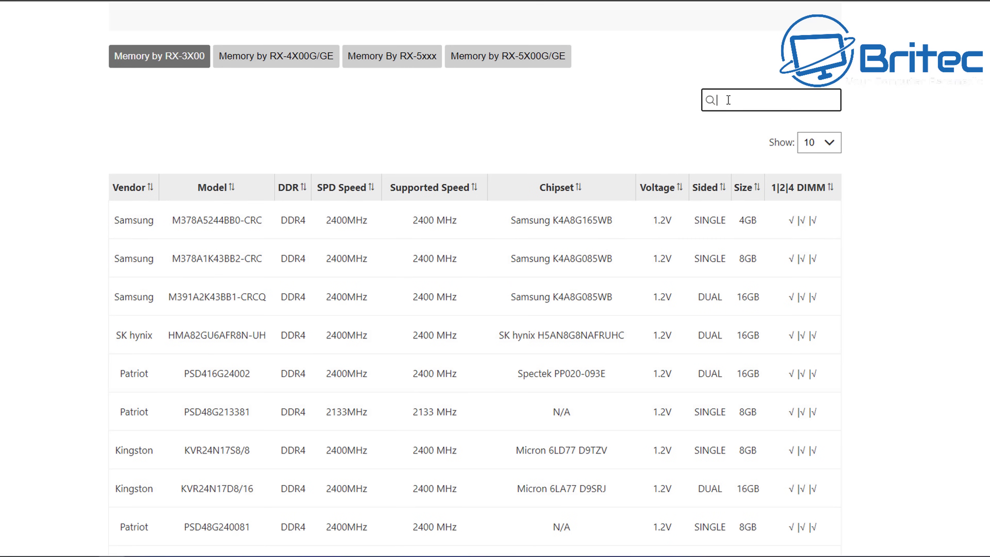
pyautogui.scroll(-2, 726, 102)
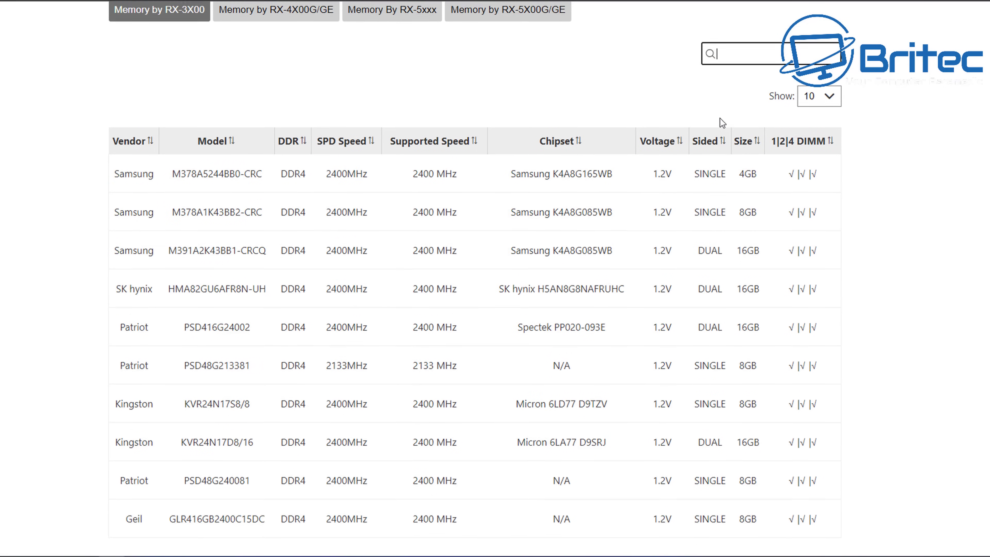
pyautogui.scroll(2, 720, 126)
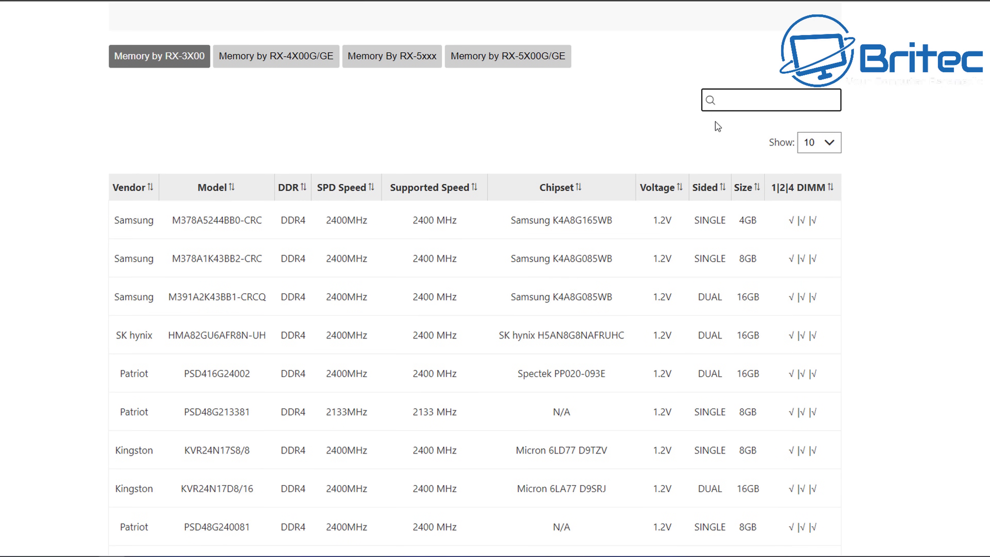
# Filter the memory list by 'ADATA' and look through the second page of results
pyautogui.write('ADATA')
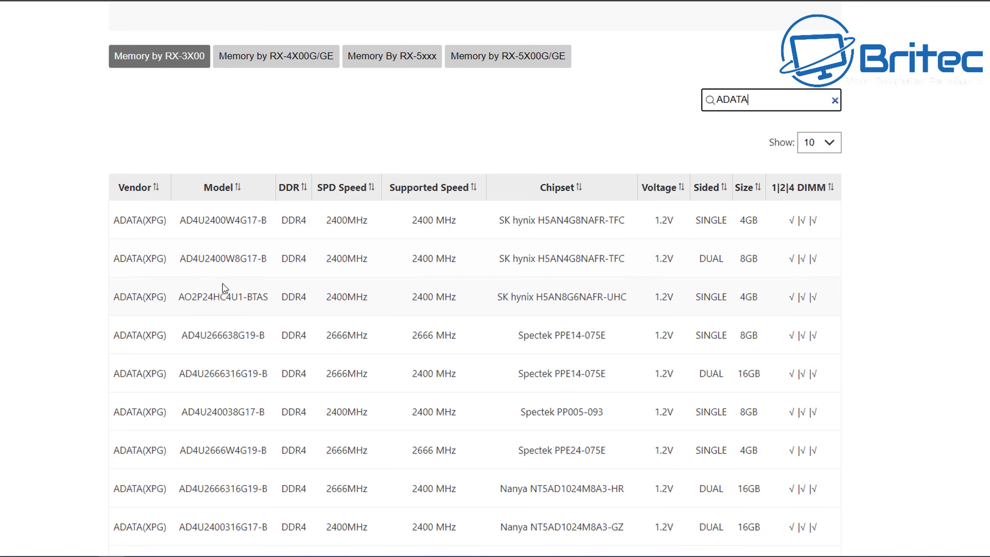
pyautogui.scroll(-3, 222, 285)
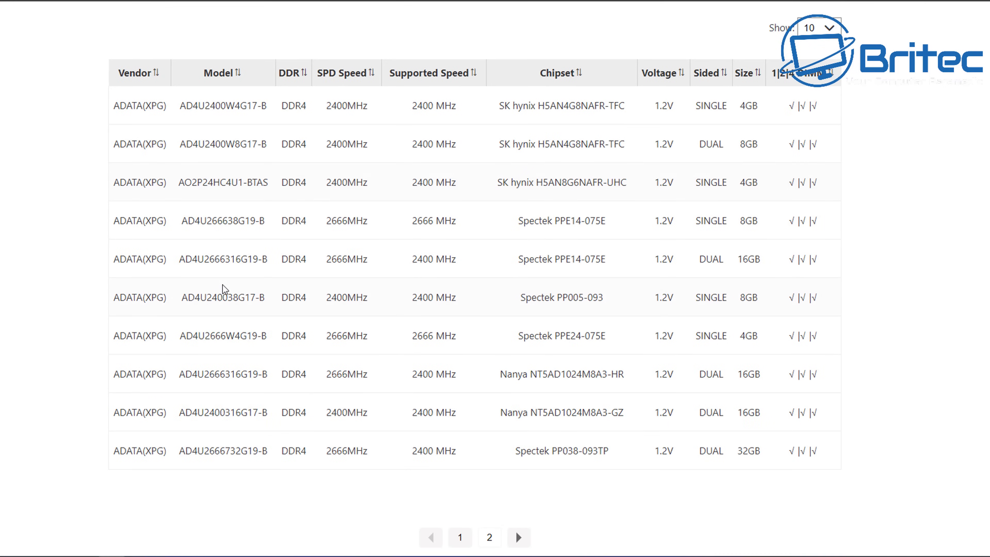
pyautogui.click(488, 536)
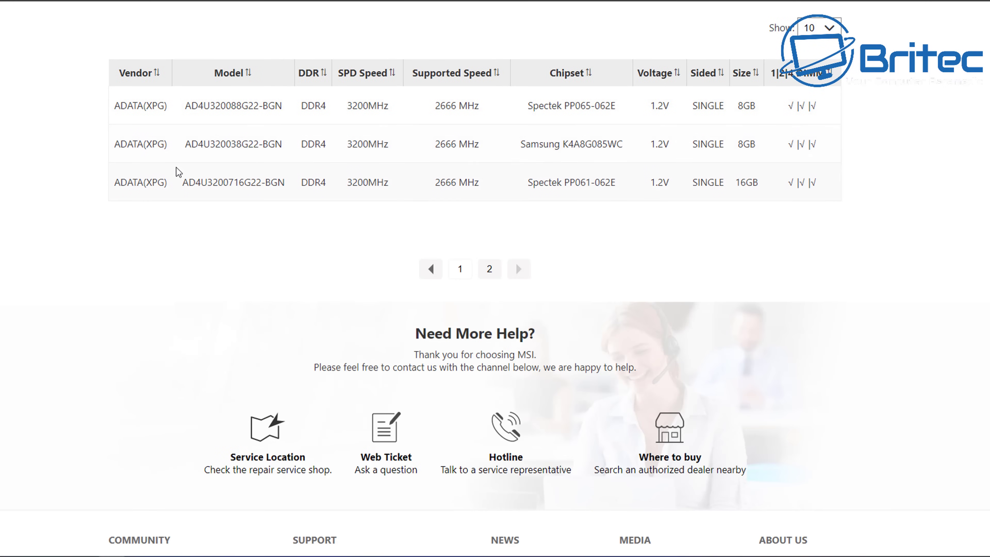
pyautogui.scroll(1, 181, 183)
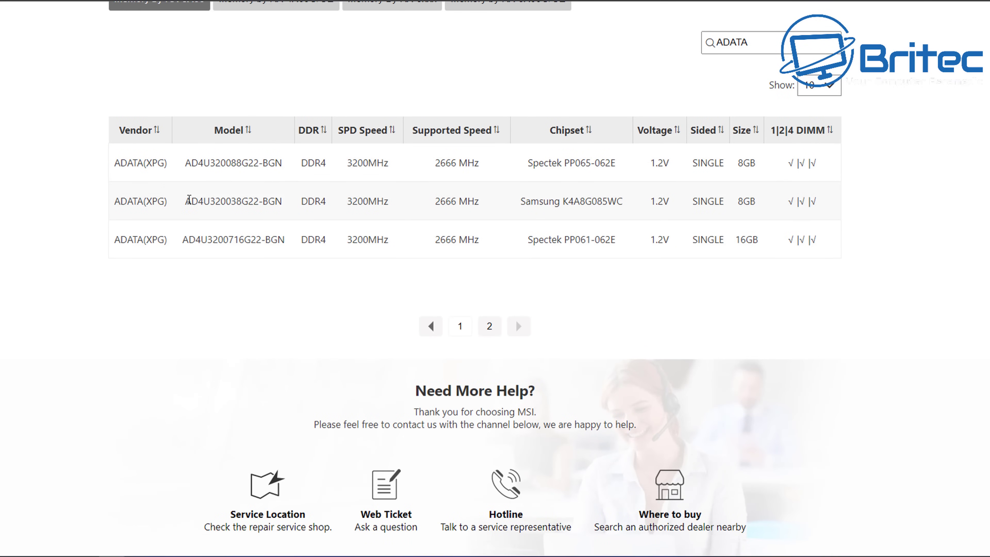
pyautogui.scroll(4, 189, 199)
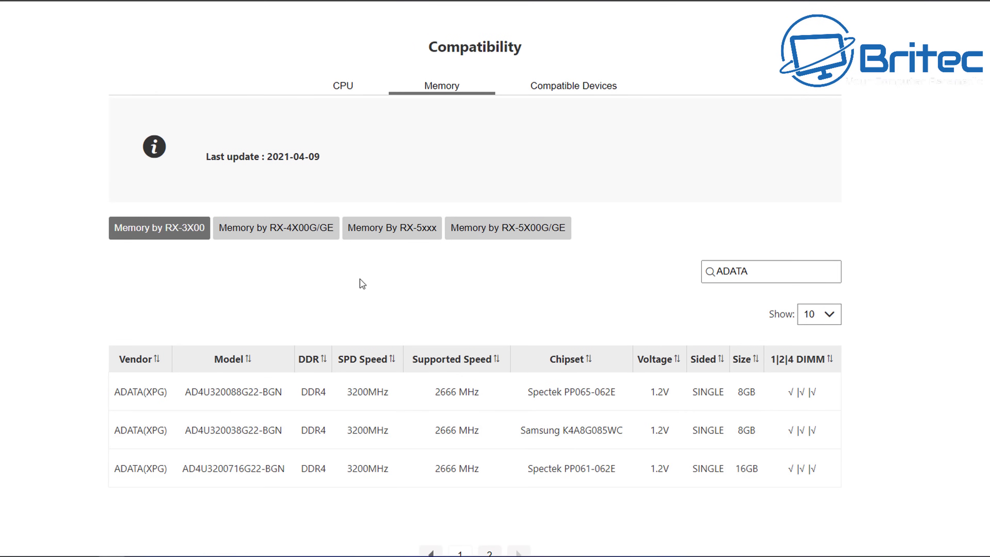
pyautogui.scroll(4, 363, 283)
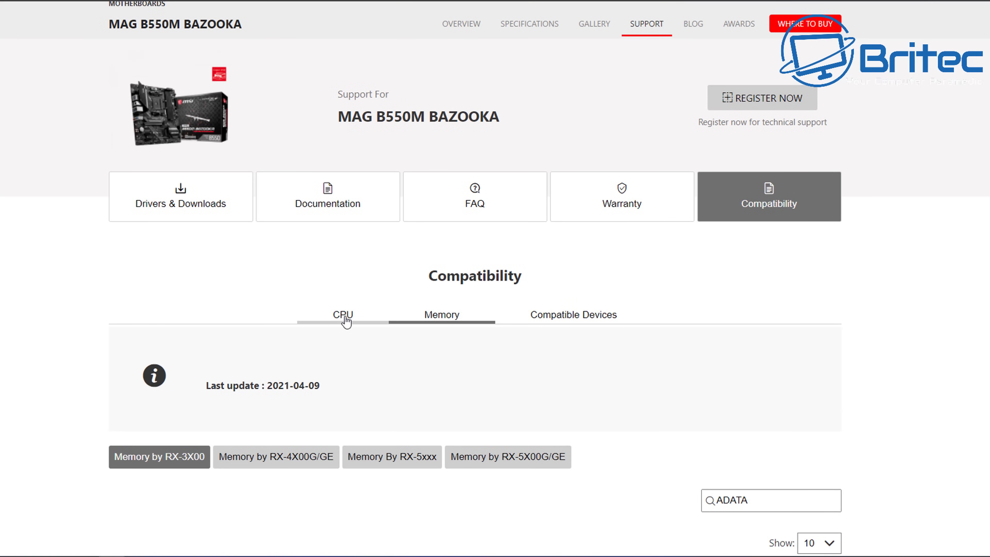
pyautogui.scroll(1, 342, 321)
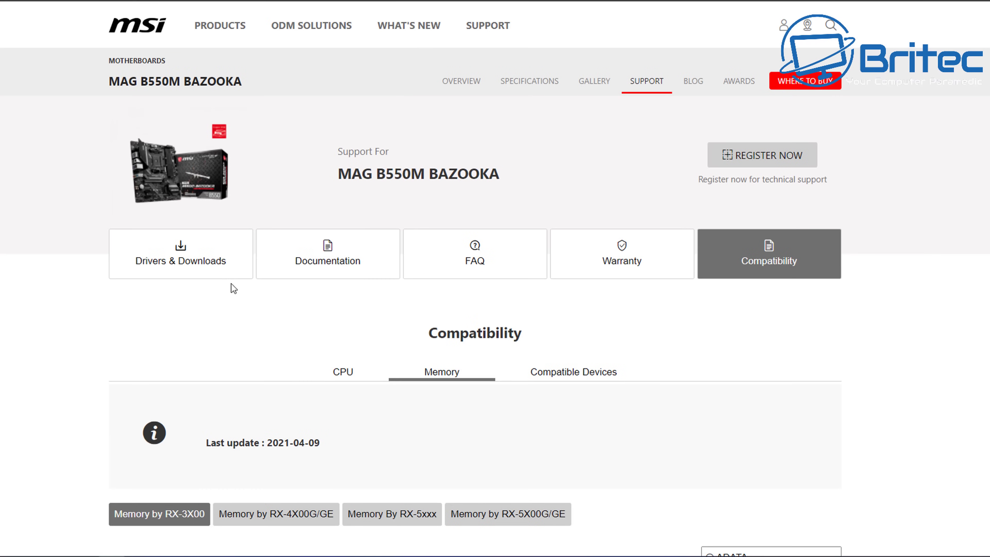
pyautogui.click(205, 269)
pyautogui.scroll(-2, 598, 384)
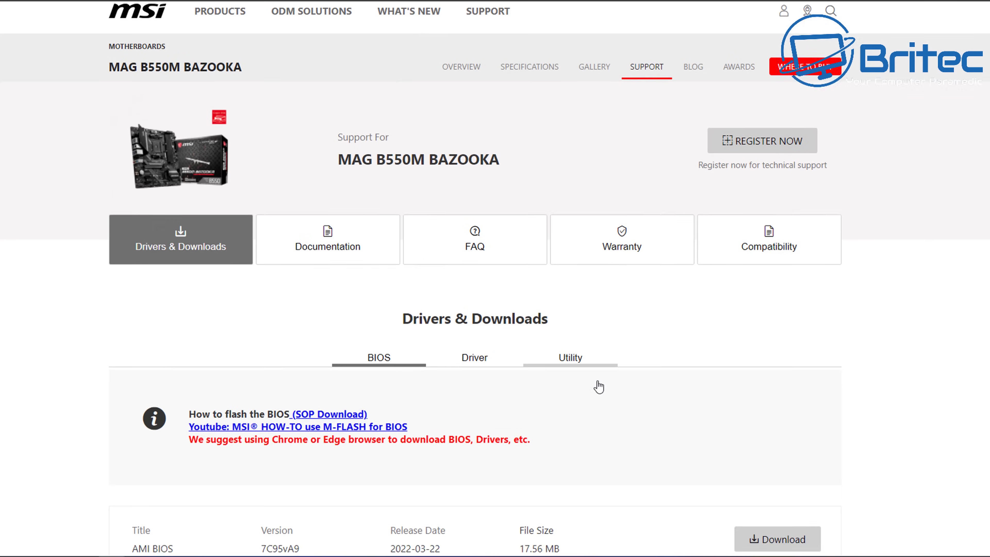
pyautogui.scroll(-1, 599, 387)
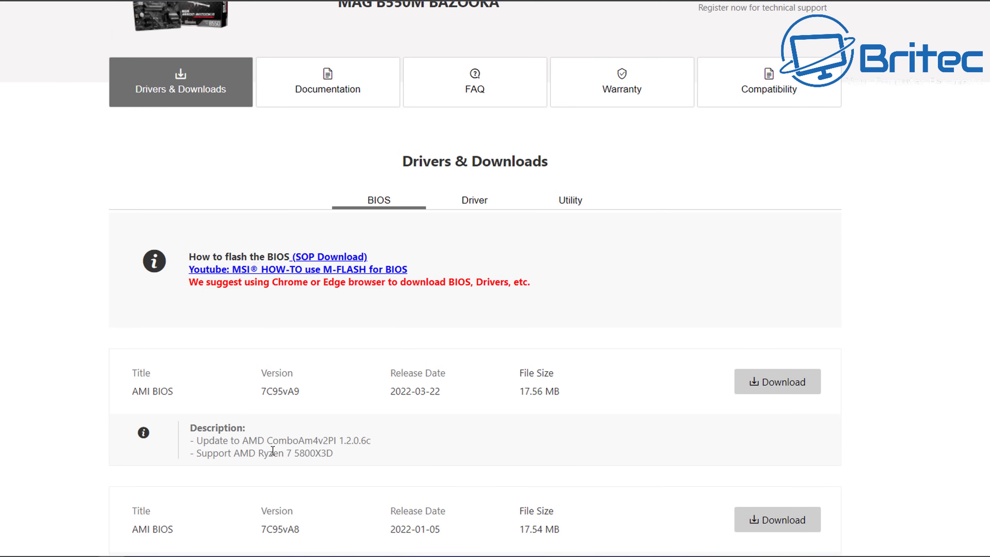
pyautogui.scroll(-1, 272, 450)
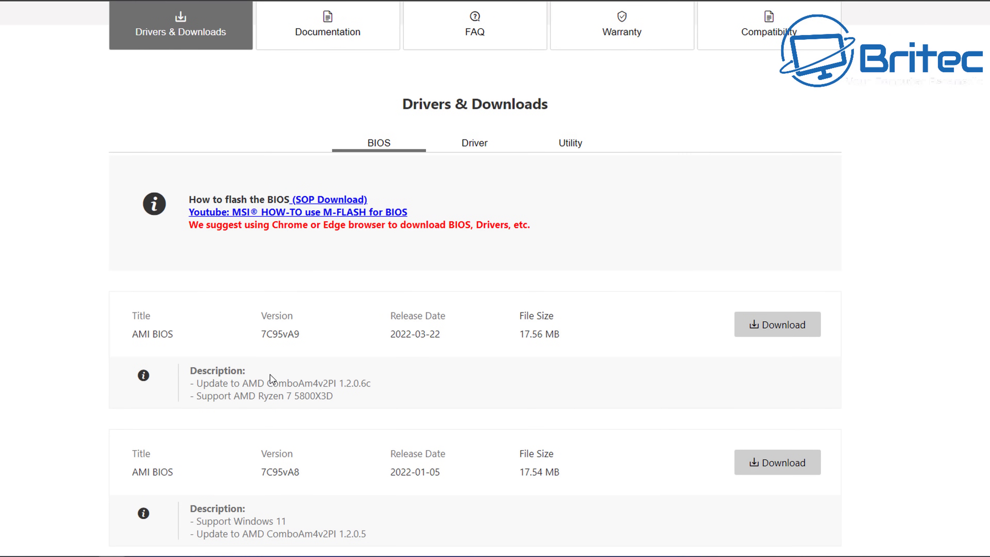
pyautogui.scroll(1, 266, 378)
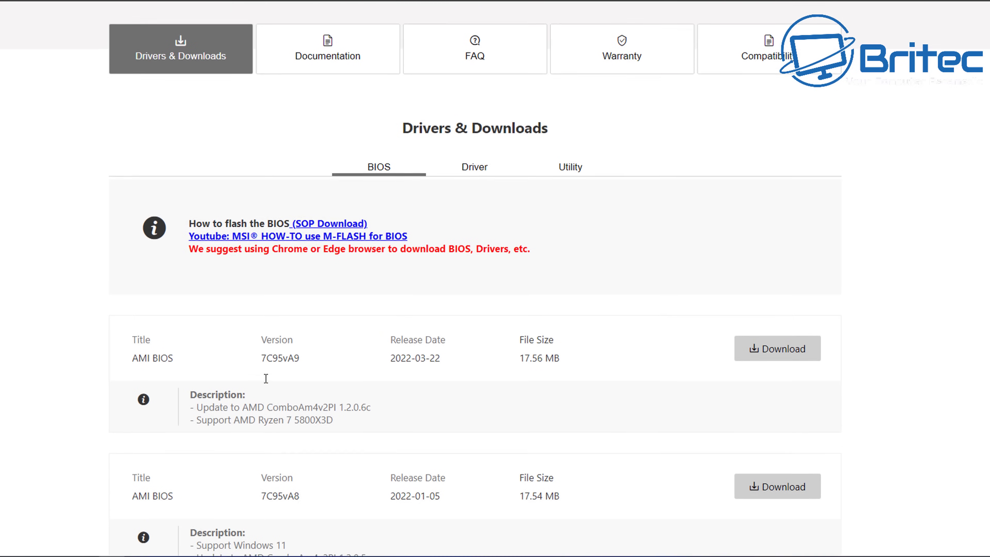
pyautogui.scroll(3, 266, 378)
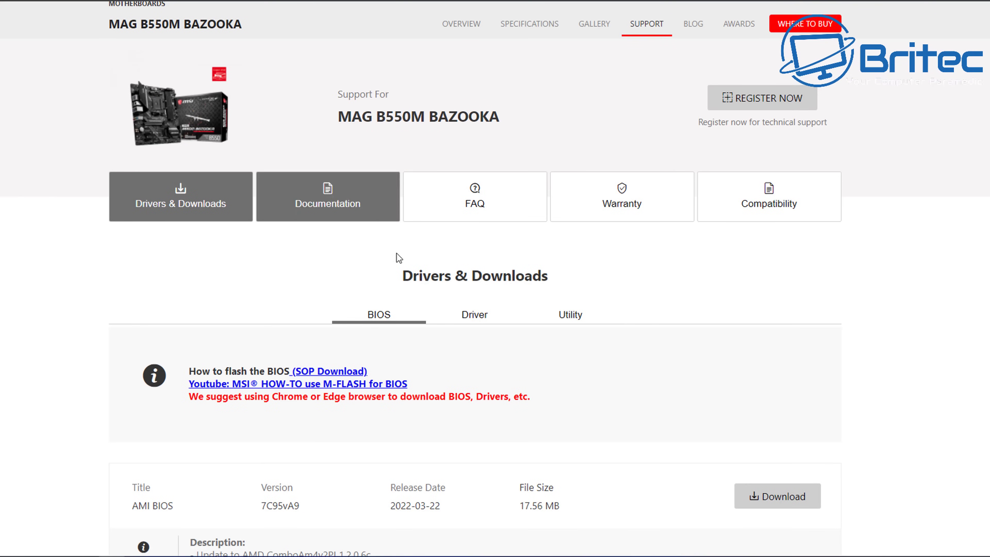
pyautogui.scroll(-5, 367, 323)
pyautogui.scroll(1, 352, 329)
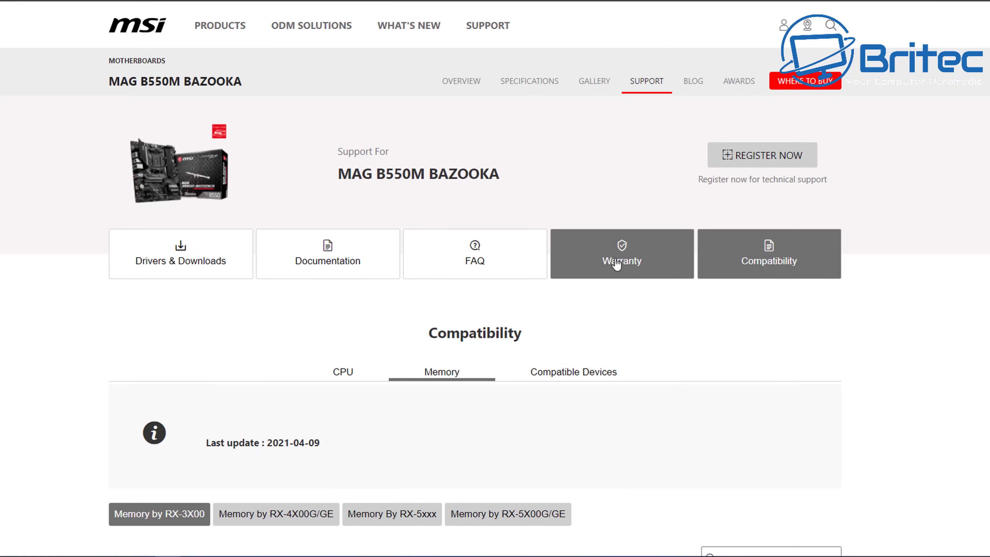
# Open the Europe user manual PDF and scroll through its DDR4 memory installation pages
pyautogui.click(351, 265)
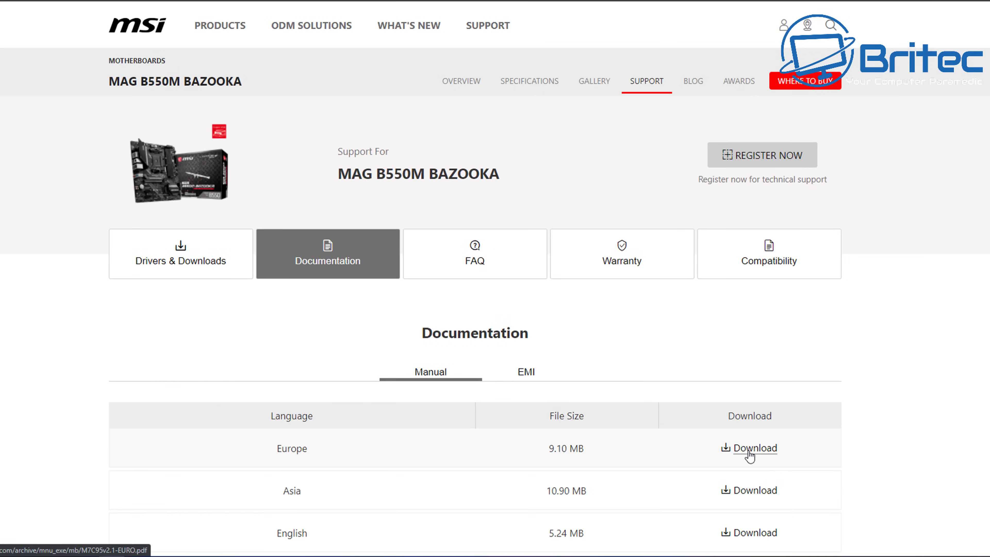
pyautogui.click(740, 452)
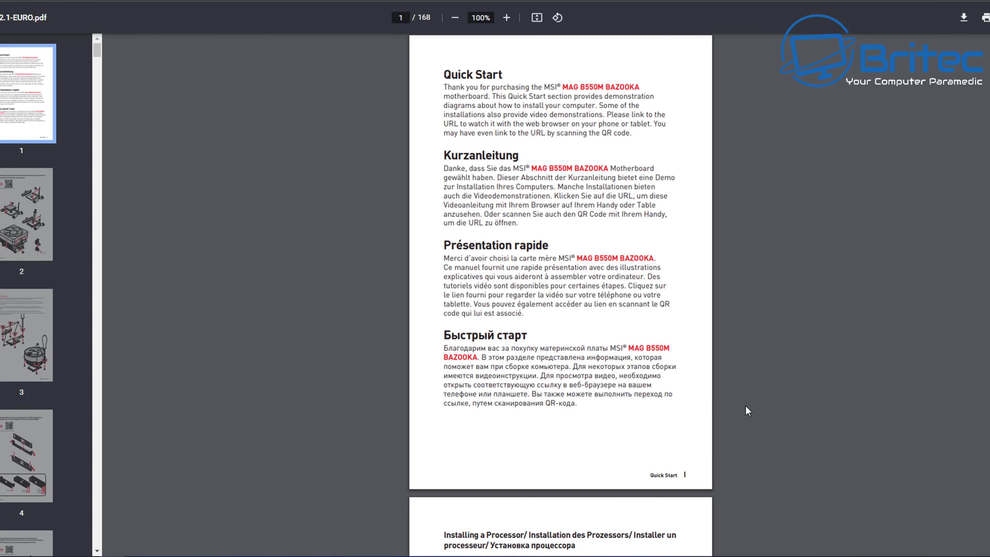
pyautogui.scroll(-10, 746, 406)
pyautogui.scroll(-5, 742, 410)
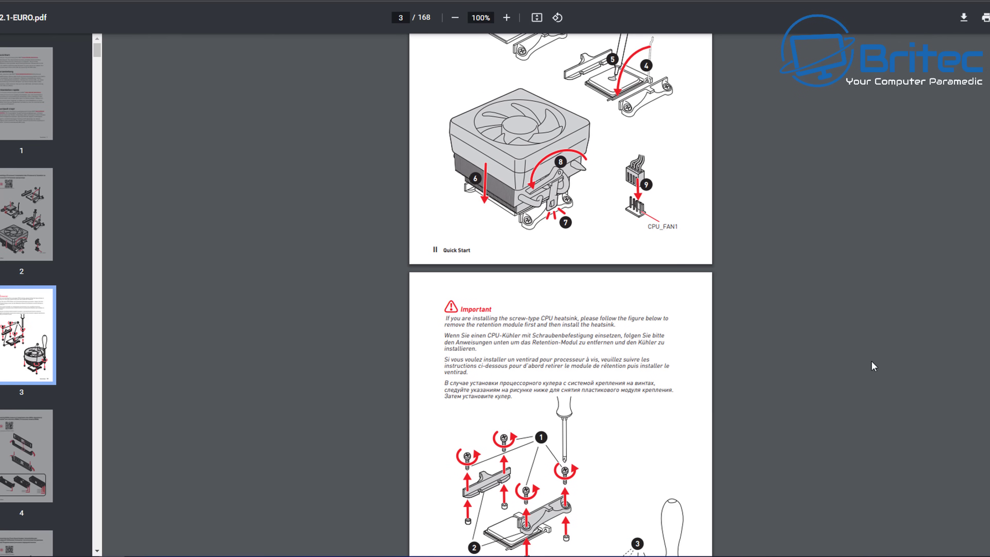
pyautogui.scroll(-15, 561, 295)
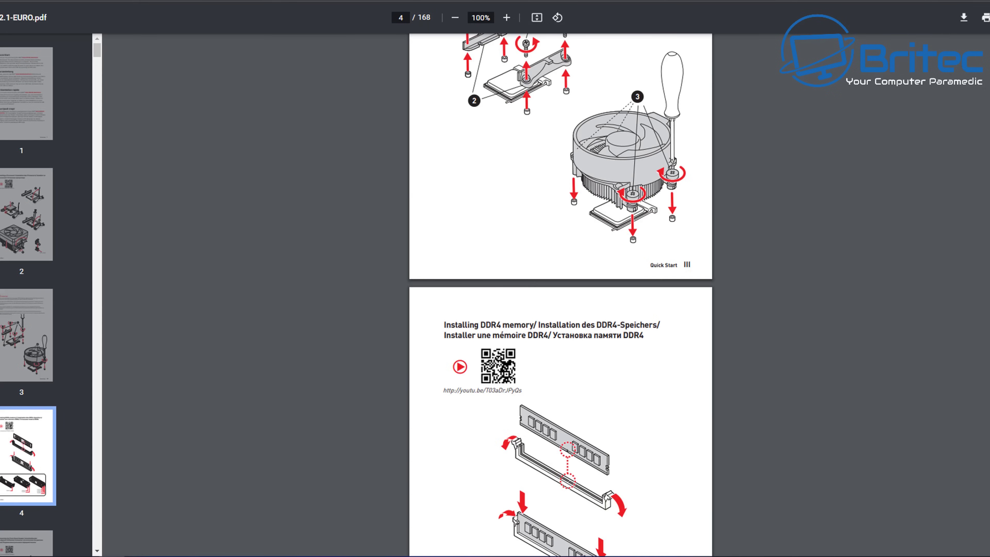
pyautogui.scroll(5, 560, 295)
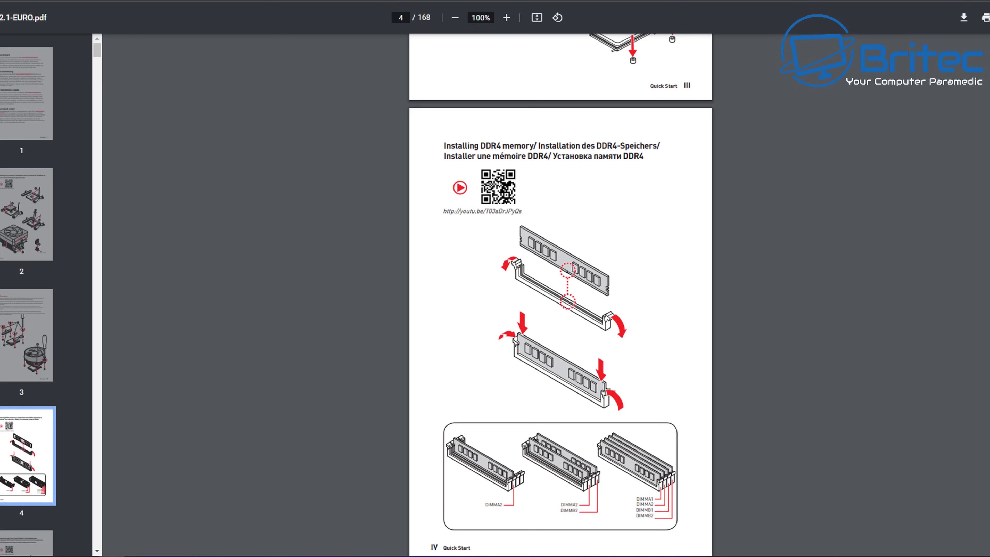
pyautogui.scroll(-20, 560, 295)
pyautogui.scroll(-20, 561, 294)
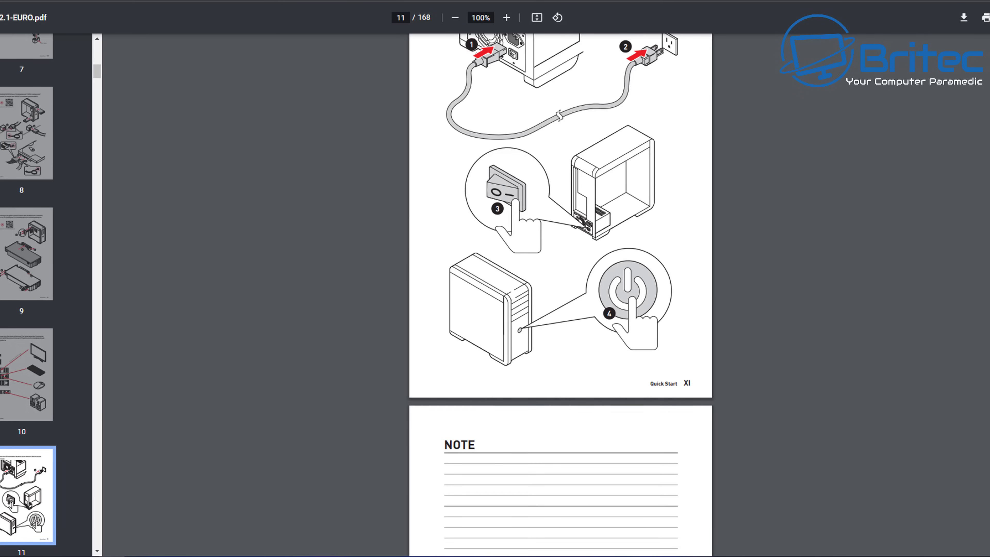
pyautogui.scroll(-17, 561, 295)
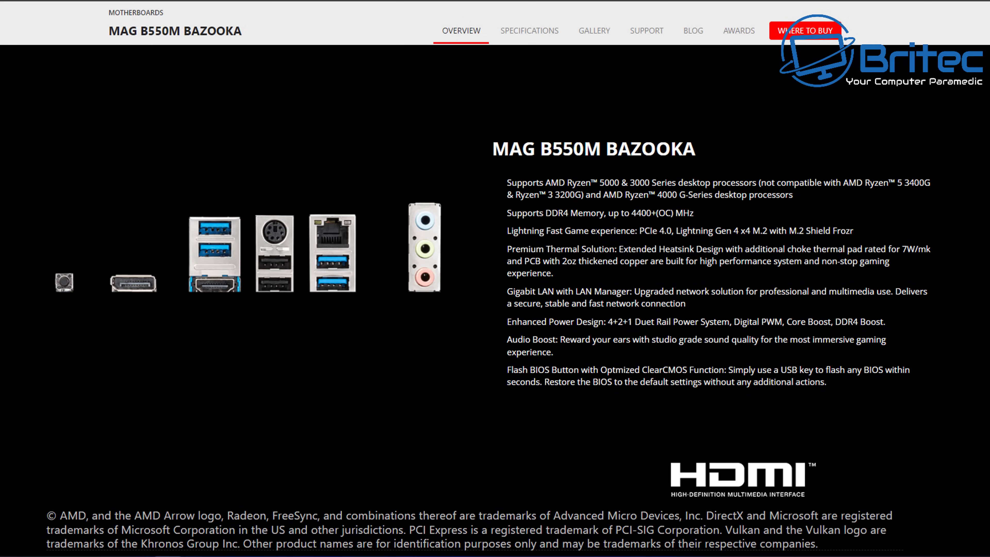
# Highlight the 'Supports DDR4 Memory, up to 4400+(OC) MHz' line, then clear the highlight
pyautogui.moveTo(509, 213); pyautogui.dragTo(697, 218)
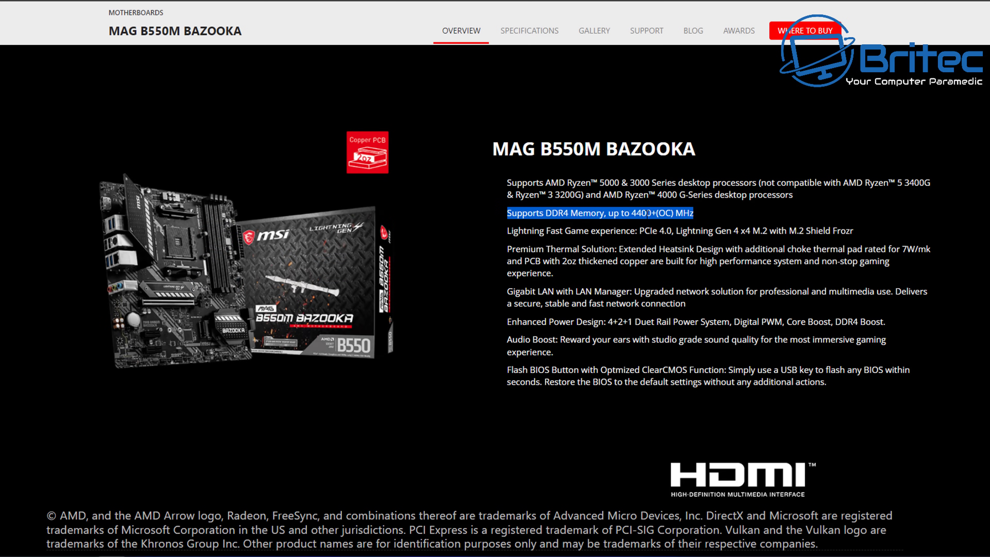
pyautogui.click(691, 213)
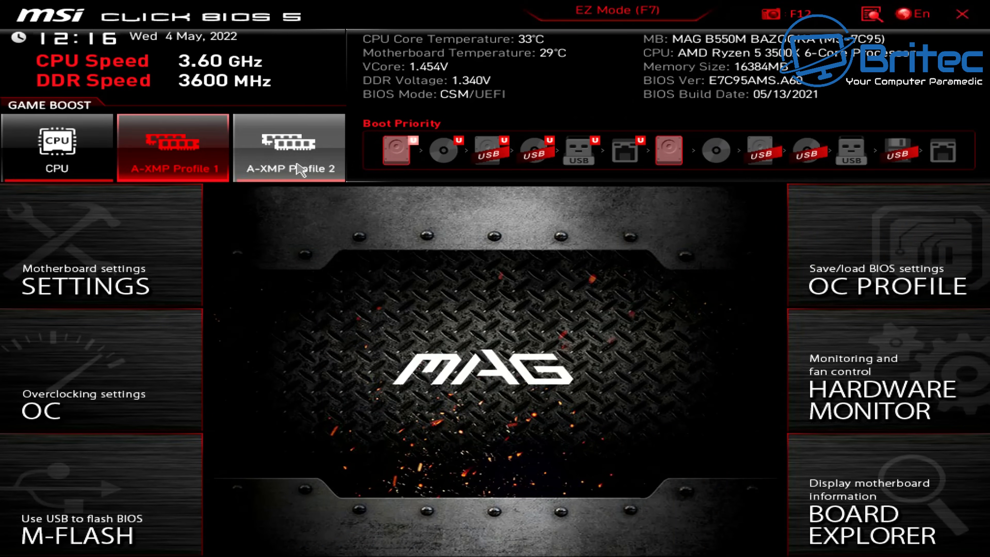
pyautogui.click(189, 157)
pyautogui.click(178, 172)
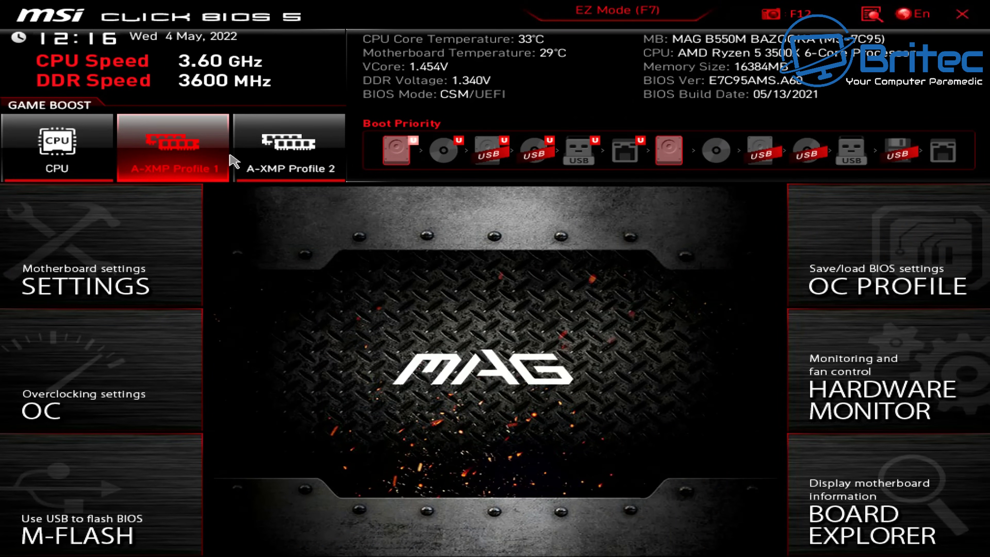
pyautogui.click(289, 164)
pyautogui.click(183, 161)
pyautogui.click(289, 164)
pyautogui.click(178, 166)
pyautogui.click(280, 164)
pyautogui.click(198, 165)
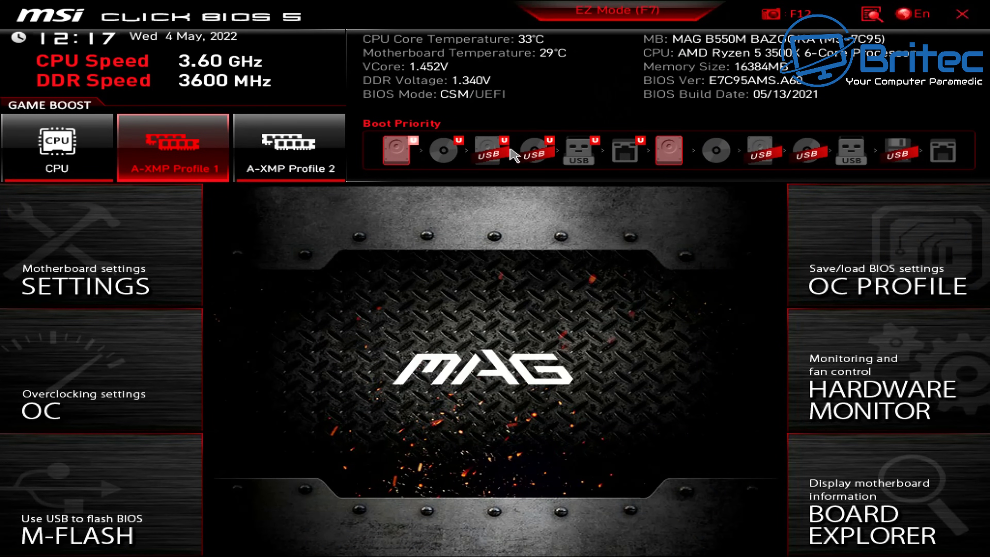
# Show the EZ Mode memory summary, then switch A-XMP to Profile 2 and back to Profile 1
pyautogui.click(605, 19)
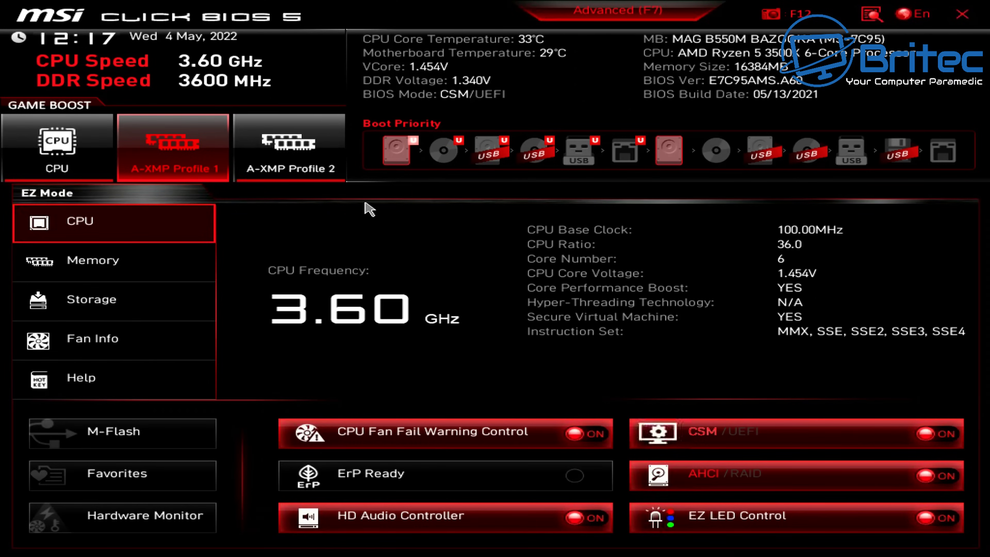
pyautogui.click(131, 261)
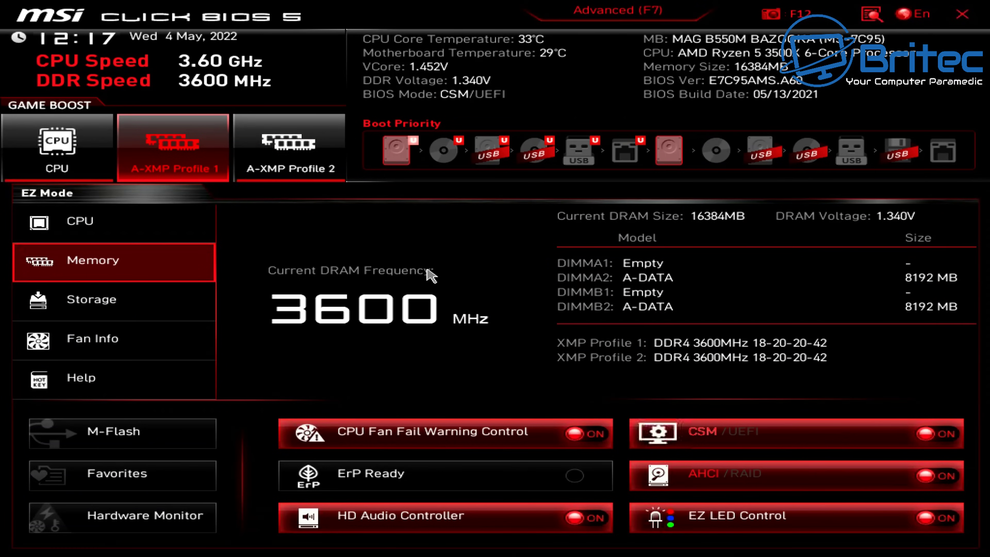
pyautogui.press('Down')
pyautogui.press('Down')
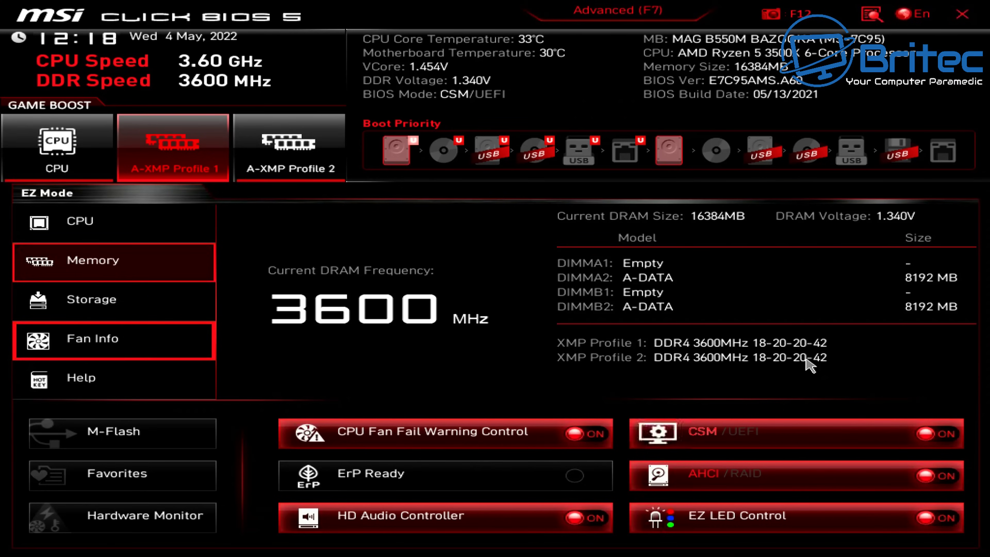
pyautogui.click(293, 159)
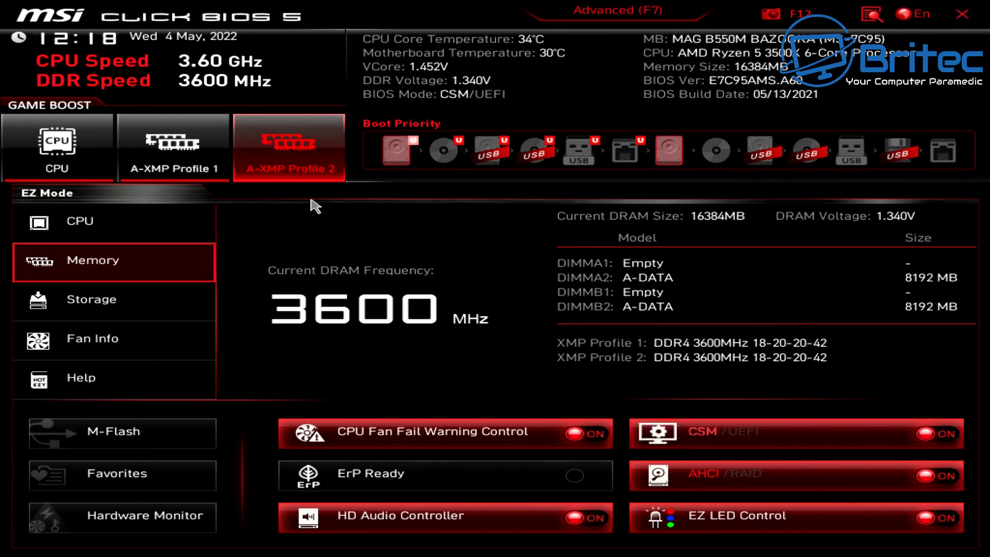
pyautogui.click(213, 157)
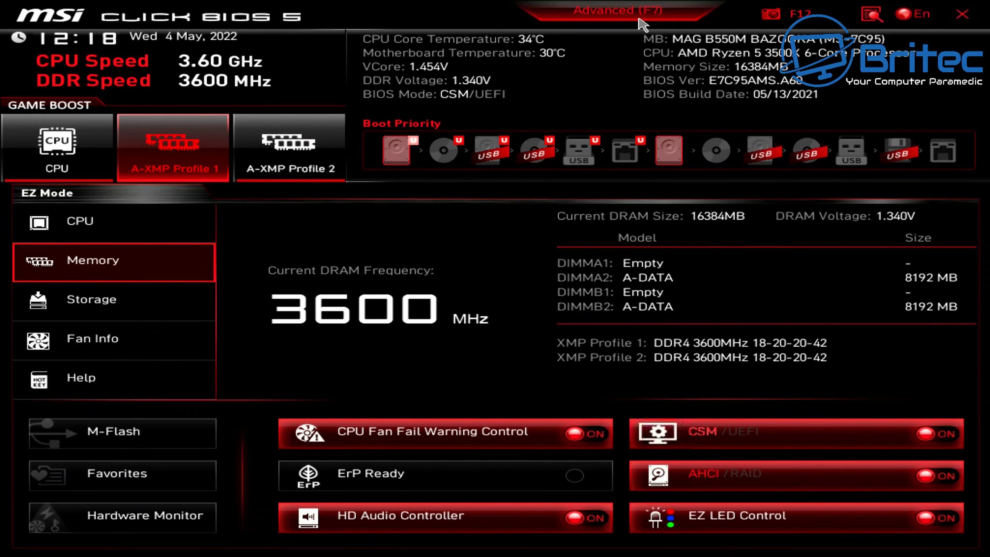
# In Advanced mode's OC settings, open MEMORY-Z under Other Setting
pyautogui.click(616, 35)
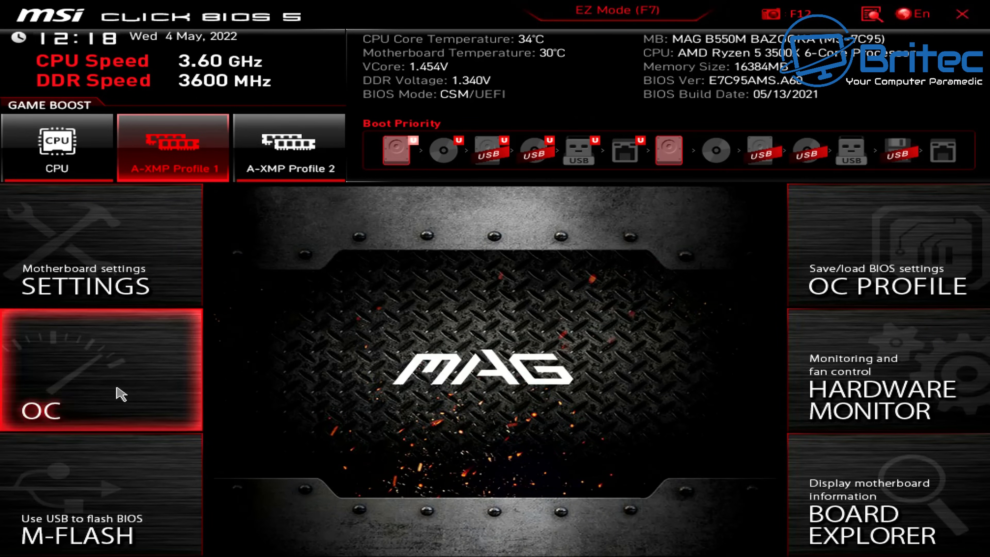
pyautogui.click(117, 393)
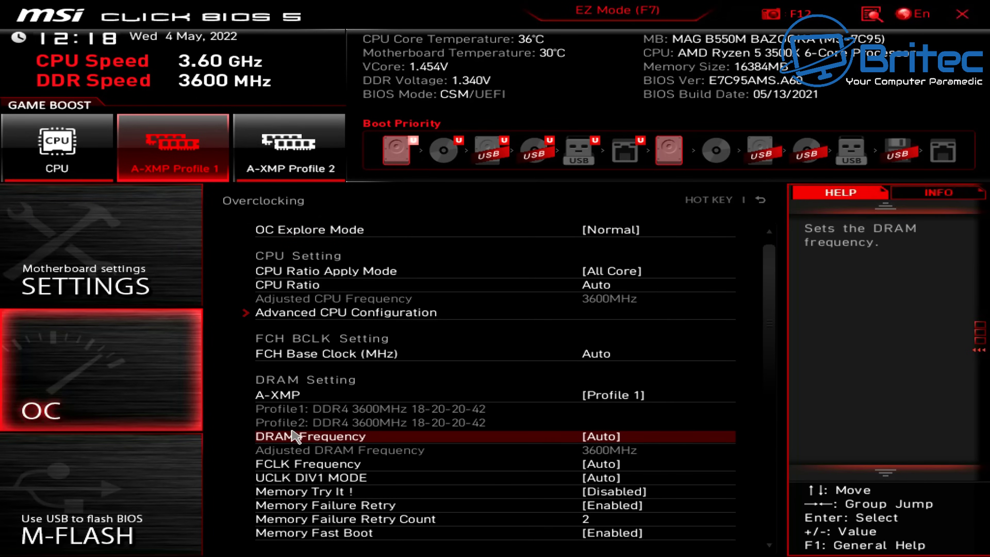
pyautogui.scroll(-3, 394, 434)
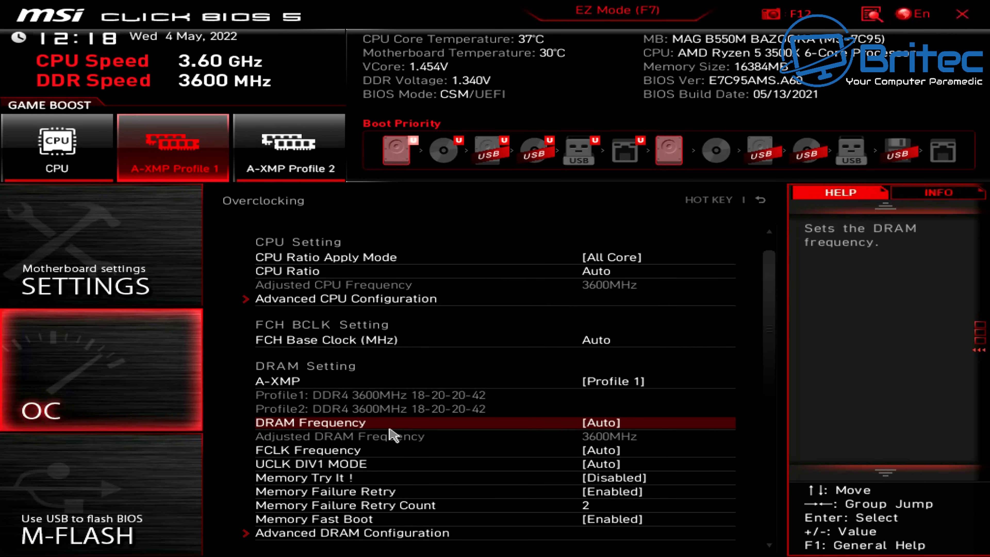
pyautogui.scroll(-5, 389, 432)
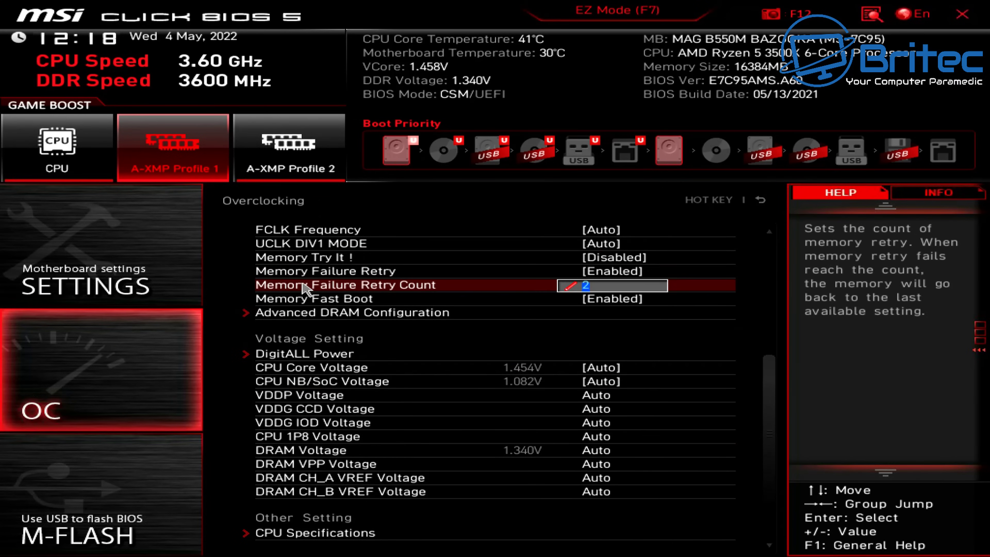
pyautogui.click(298, 423)
pyautogui.scroll(-1, 298, 424)
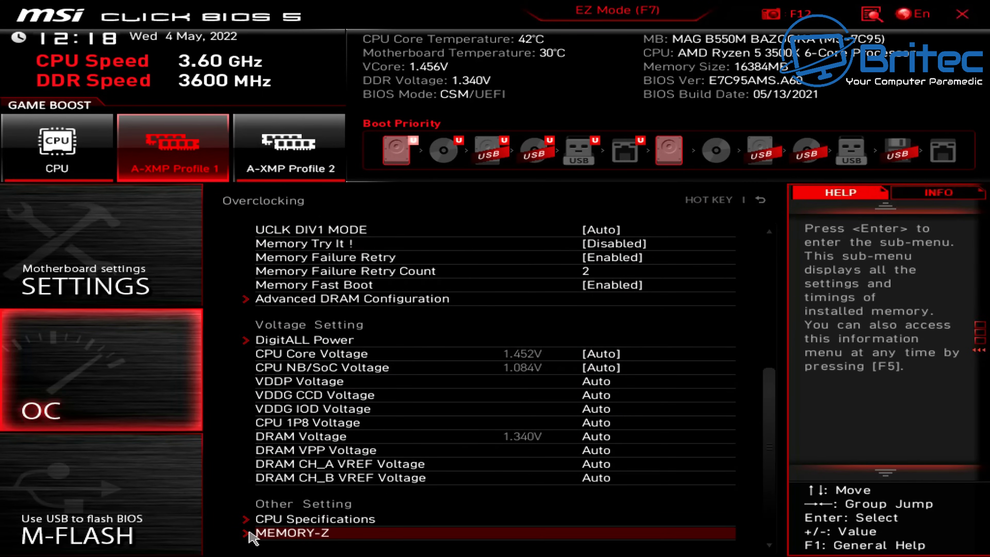
pyautogui.click(290, 537)
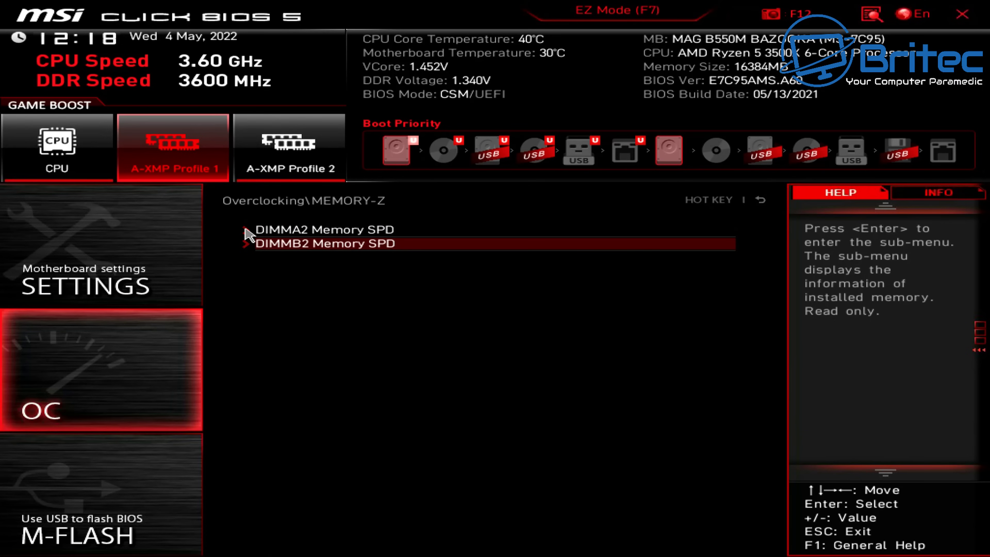
# View the DIMMA2 Memory SPD details: A-DATA DDR4 3600, 8192 MB, 19-19-19 timings
pyautogui.click(245, 230)
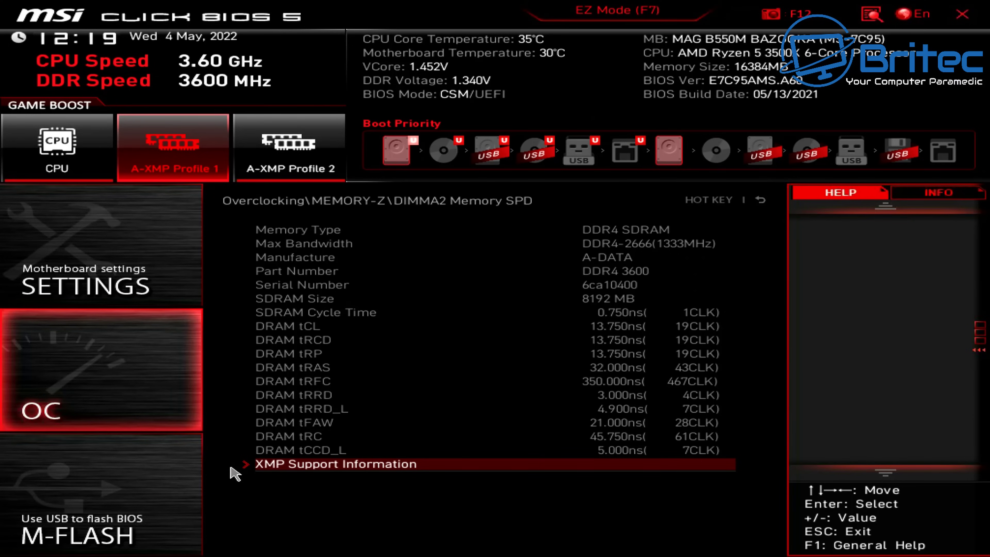
# Review the XMP Profile 1 and Profile 2 timing tables, then return to the Overclocking list
pyautogui.click(280, 464)
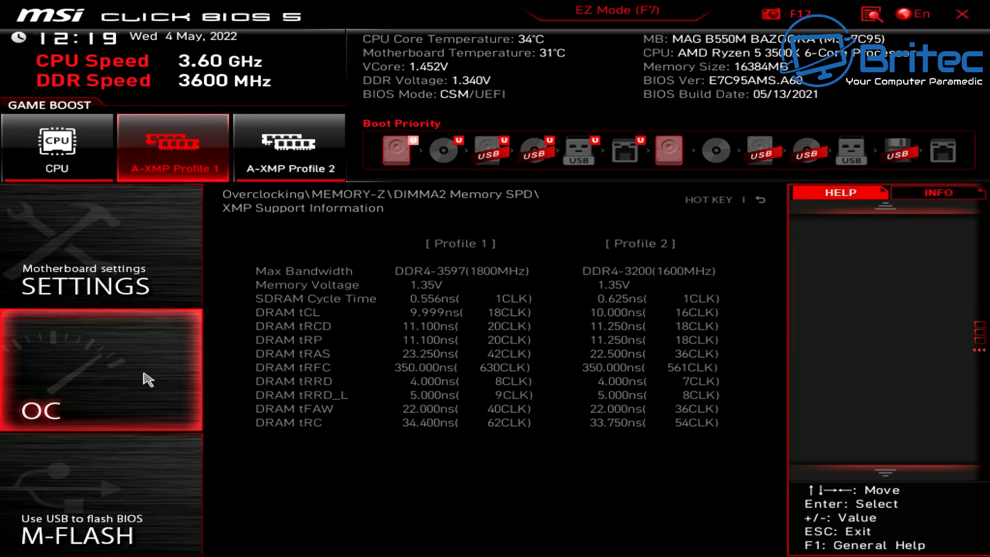
pyautogui.press('Escape')
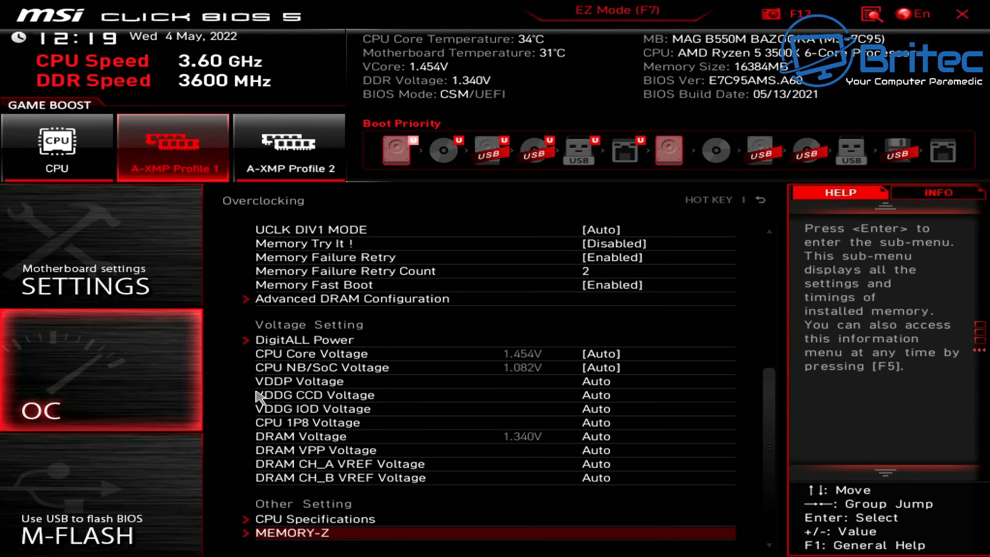
pyautogui.scroll(1, 333, 422)
pyautogui.scroll(10, 333, 423)
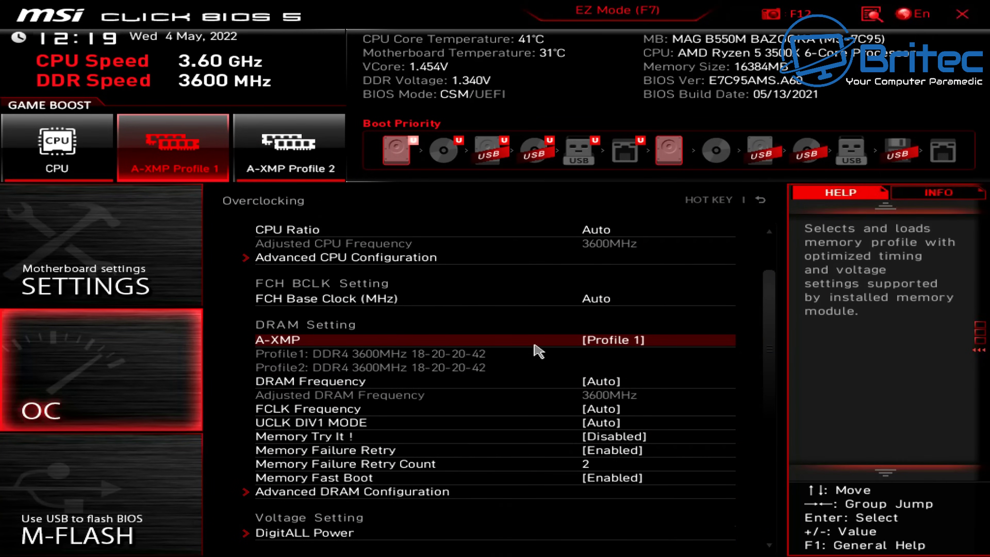
pyautogui.click(619, 341)
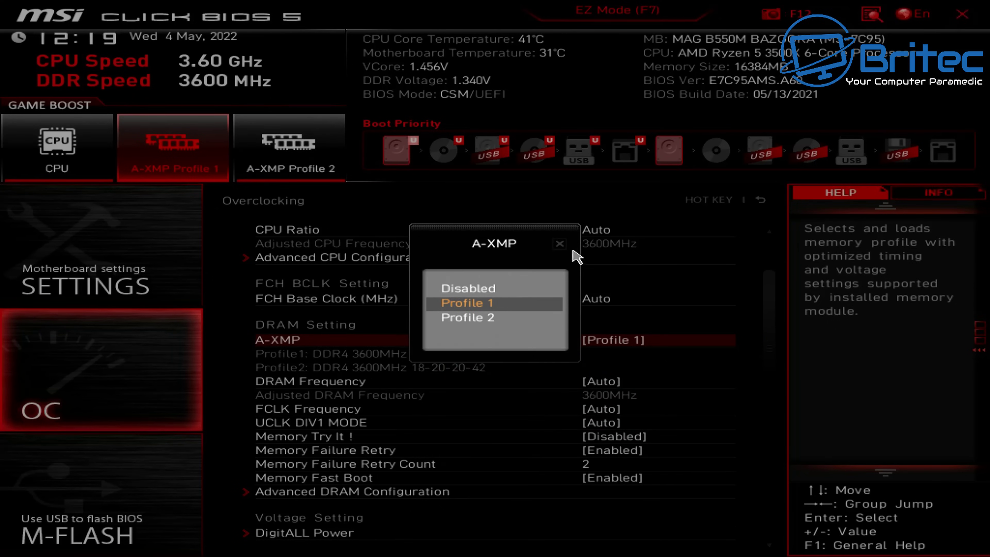
pyautogui.click(560, 244)
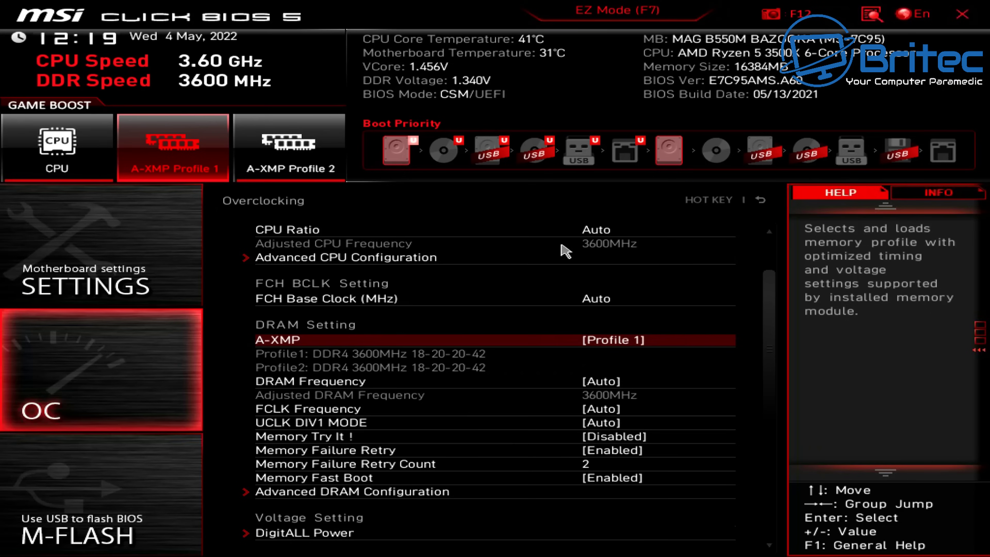
pyautogui.click(618, 382)
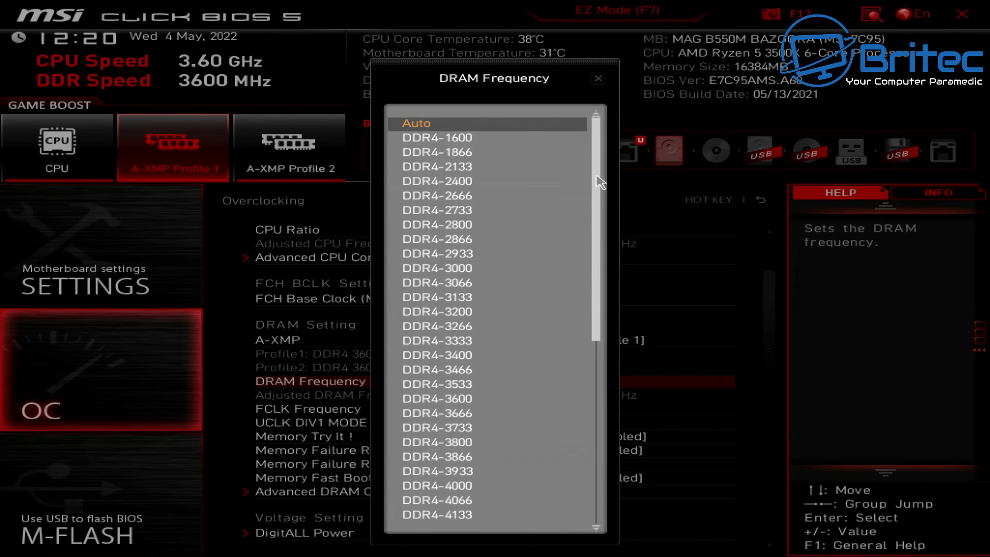
pyautogui.click(600, 376)
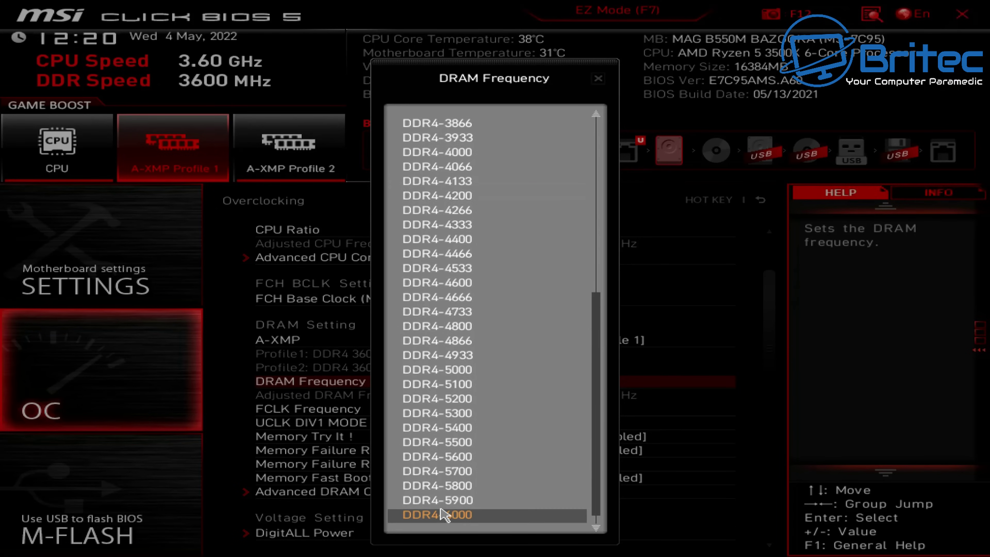
pyautogui.click(599, 79)
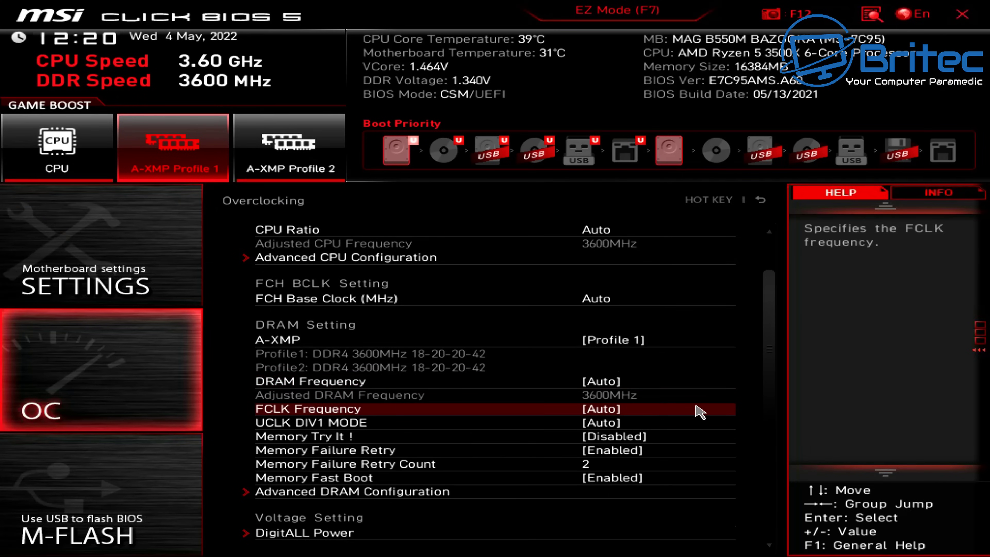